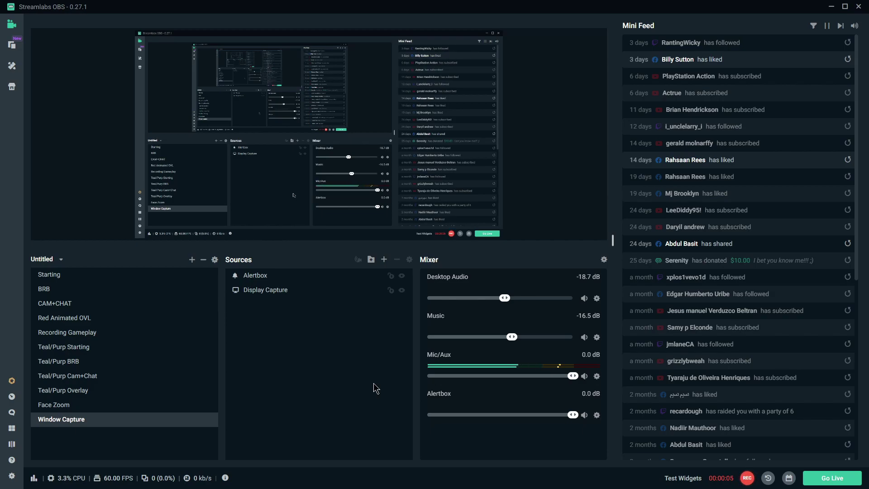
Replay a YouTube subscription, a Facebook follow, the $10.00 donation and a Twitch follow alert from the recent events feed
click(847, 328)
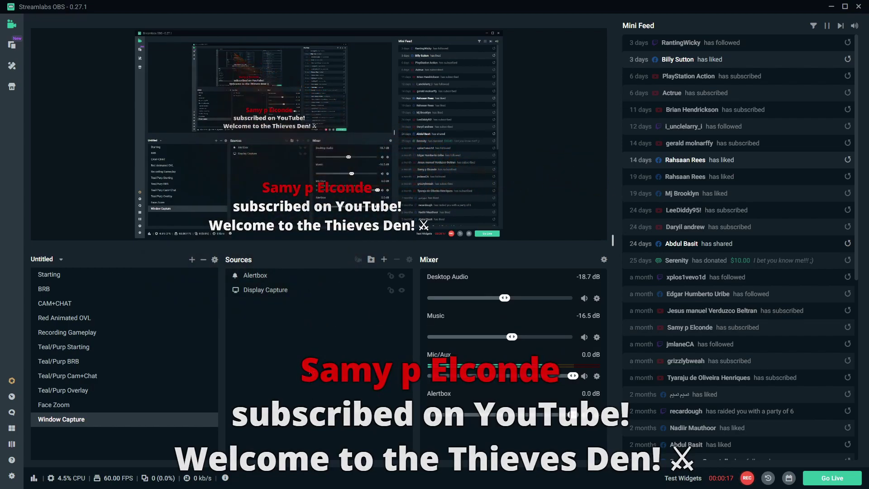
click(849, 295)
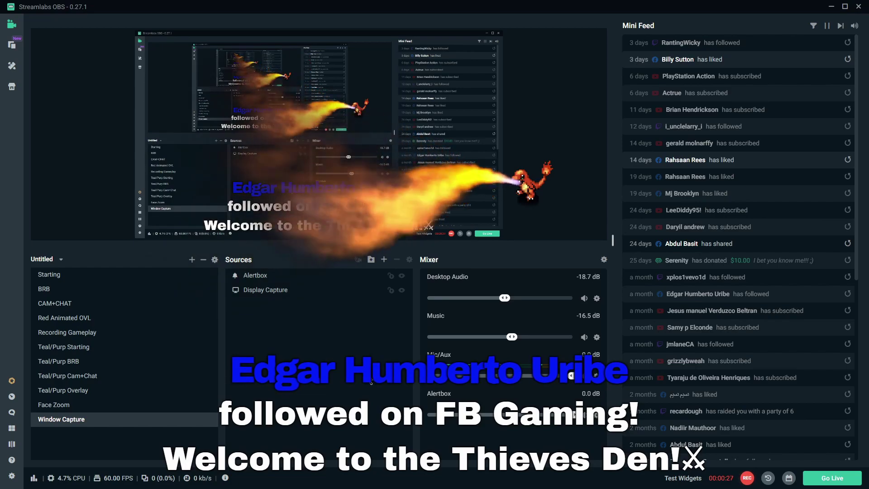
click(848, 260)
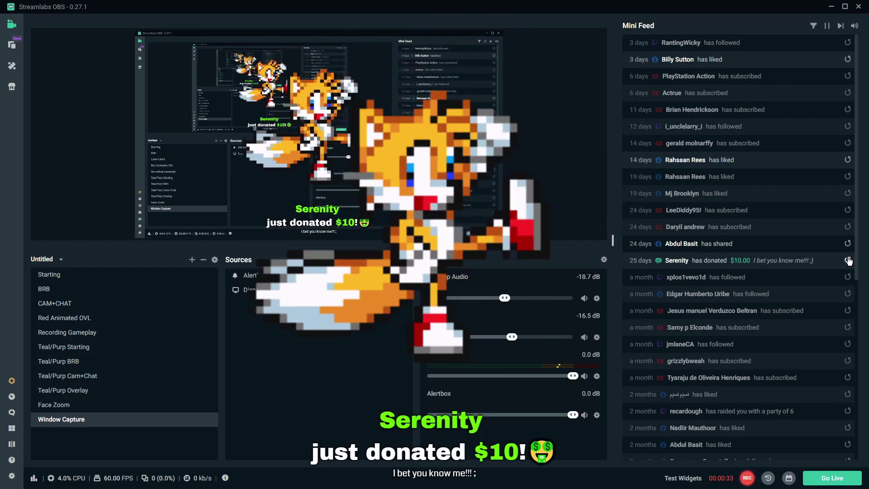
click(848, 130)
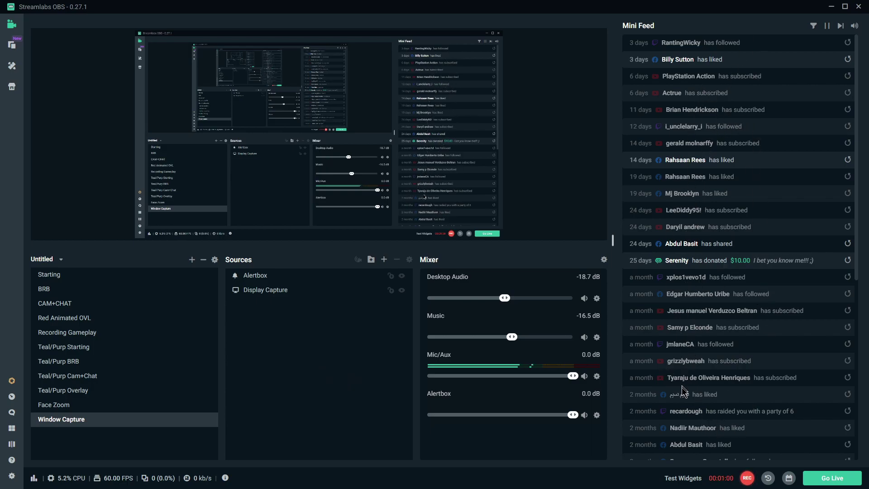
Switch to the Streamlabs website in the browser and log in with Twitch
click(833, 11)
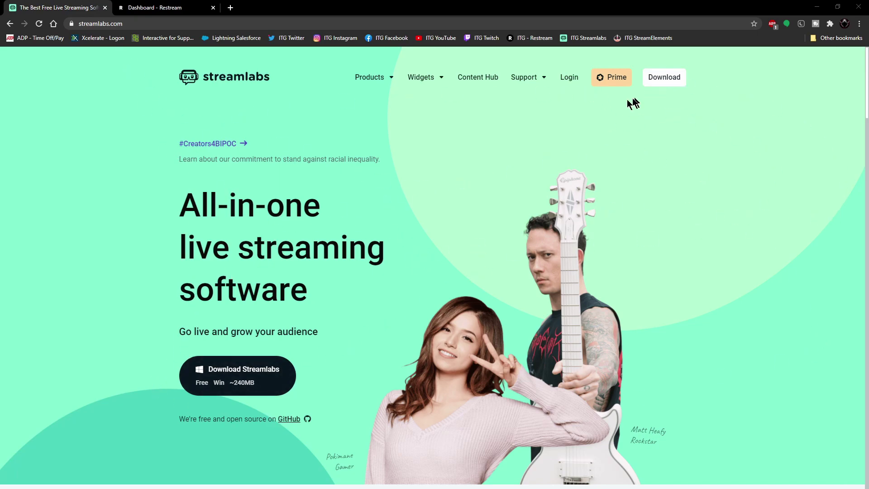
click(569, 78)
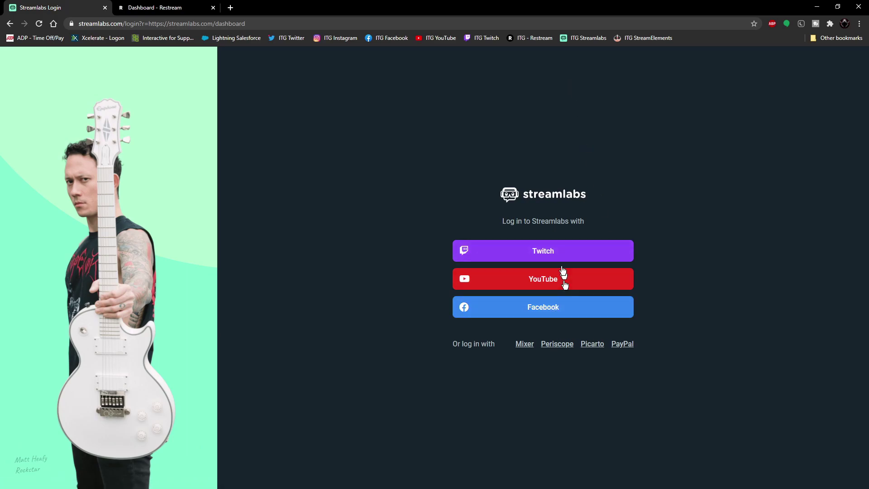
click(541, 259)
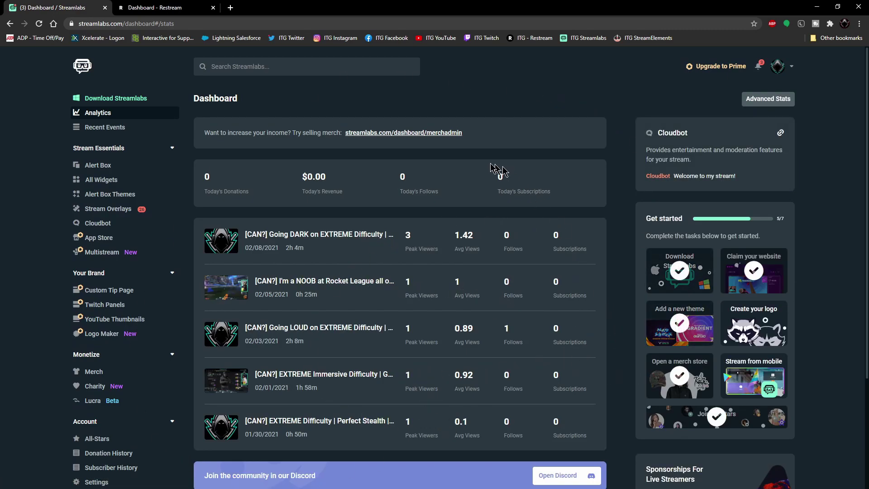
Open the Streamlabs account settings and review the platforms merged with the account
scroll(553, 326, down, 3)
scroll(275, 434, up, 3)
scroll(16, 384, down, 3)
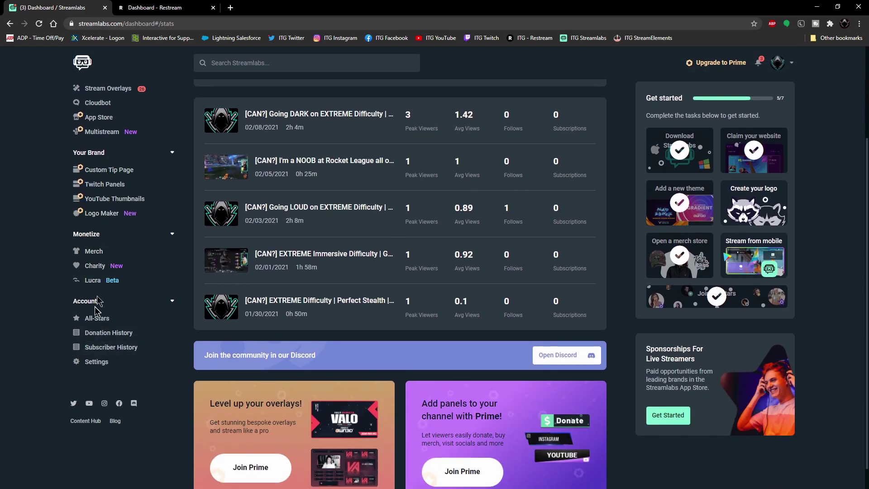
click(96, 364)
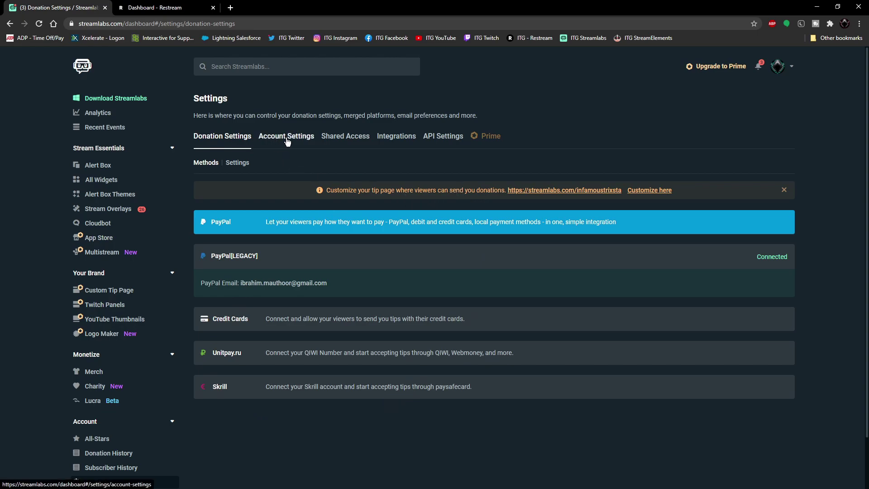
click(286, 141)
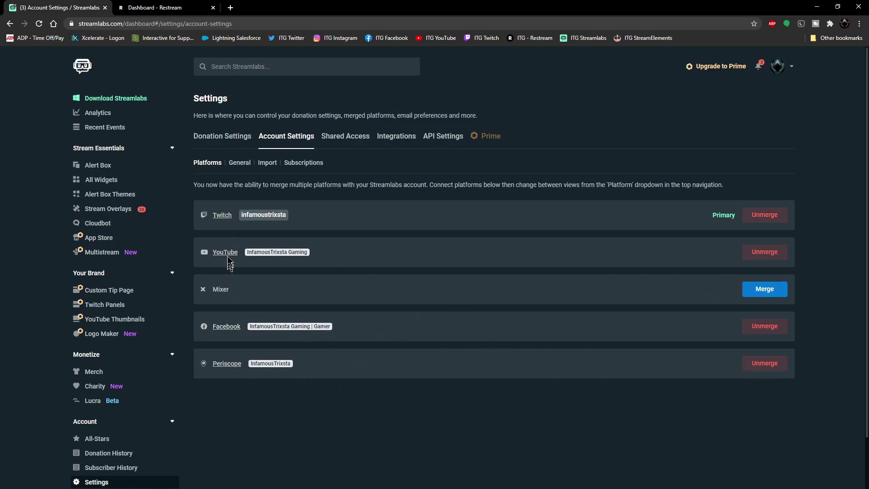
click(777, 68)
click(703, 88)
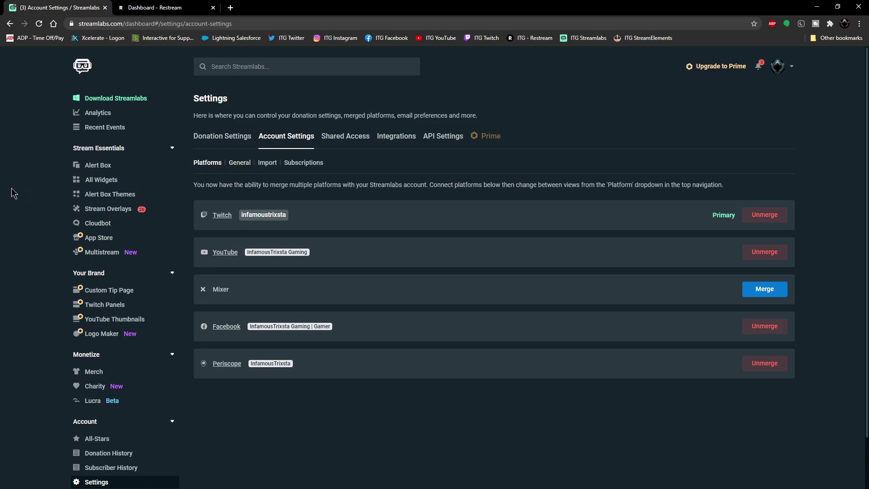
Open the Alert Box page and check which platform is selected for editing alerts
click(95, 167)
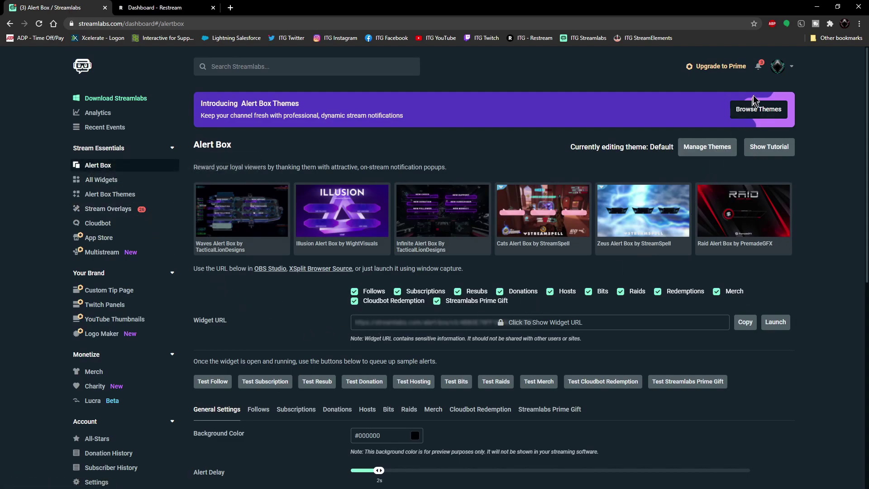
click(776, 74)
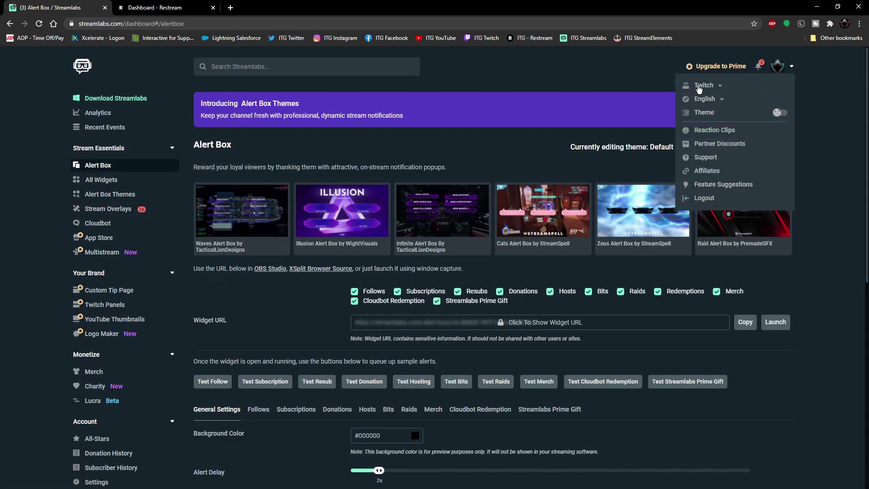
click(640, 82)
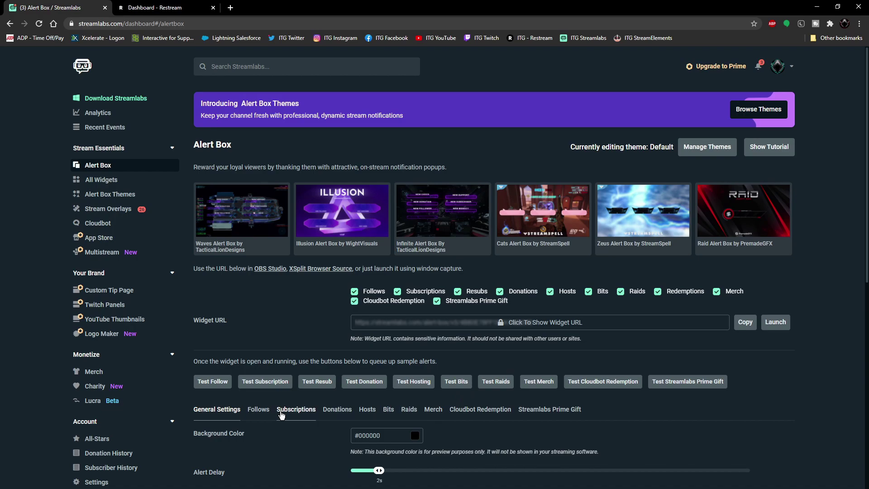
Review the Twitch alert settings for Follows and Donations, including message template, image and sound
scroll(386, 414, down, 3)
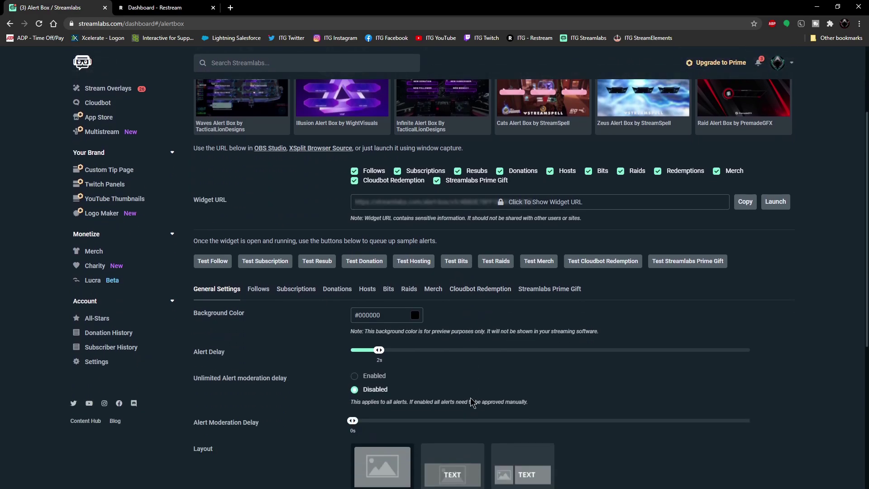
click(254, 289)
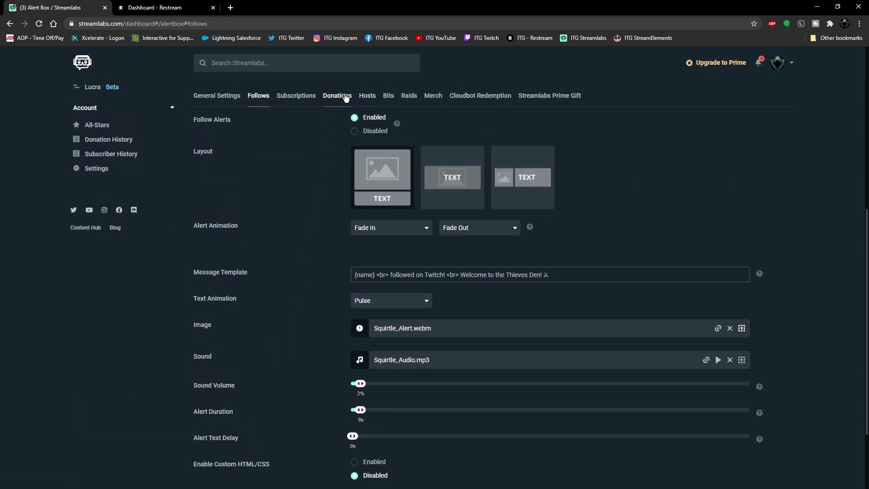
click(337, 95)
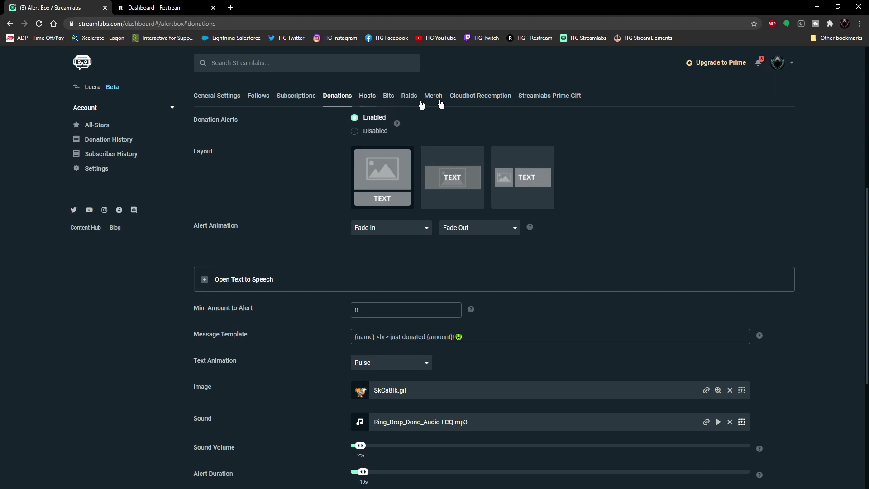
scroll(815, 408, down, 4)
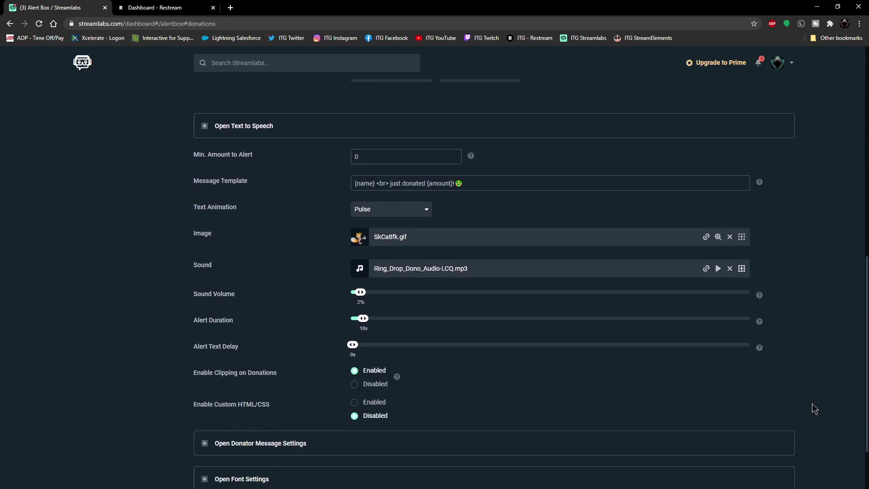
scroll(157, 432, up, 9)
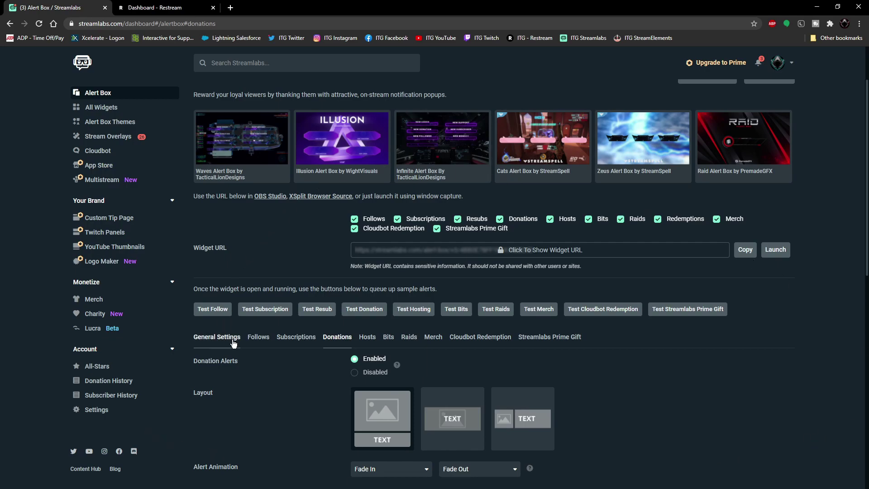
Switch the Alert Box platform from Twitch to YouTube and check the platform selection
click(776, 63)
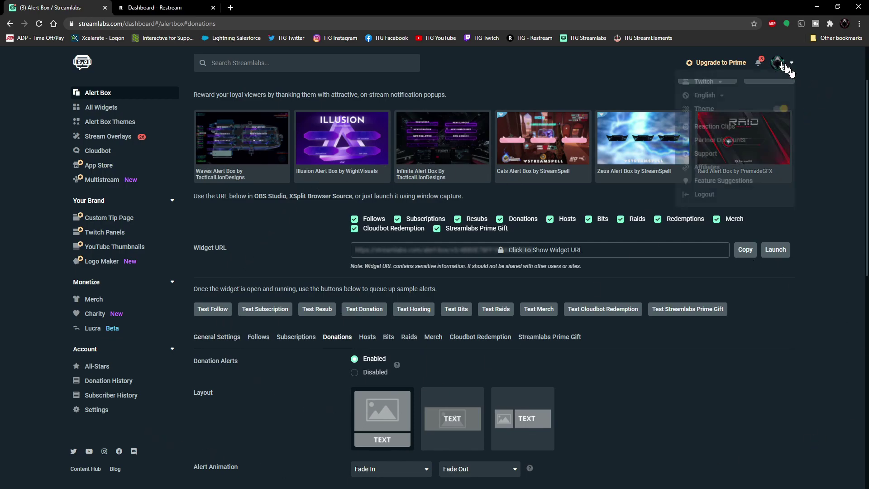
click(710, 84)
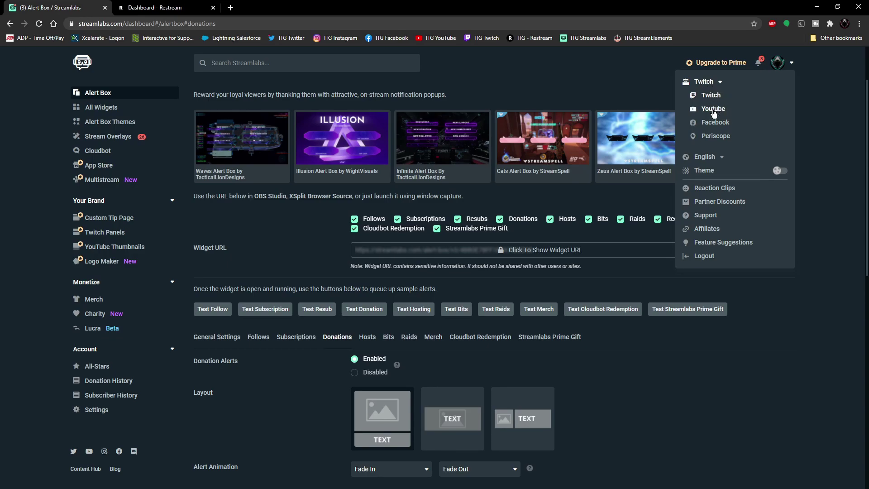
click(714, 110)
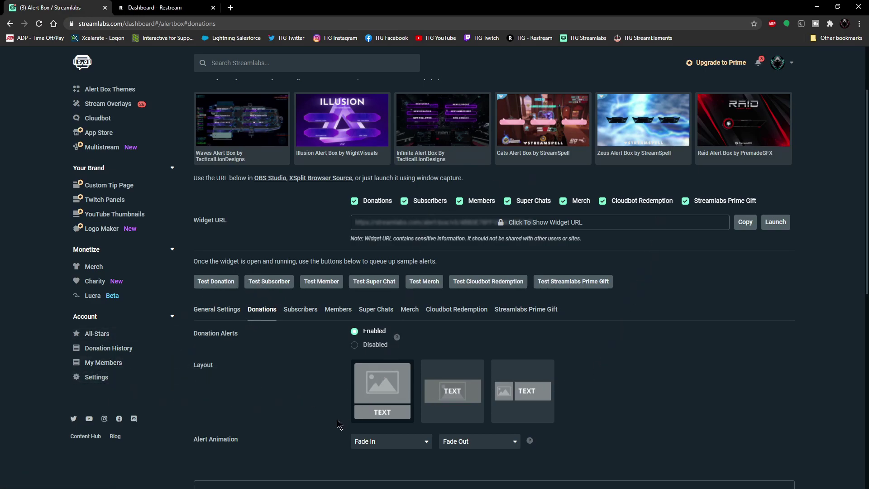
click(779, 66)
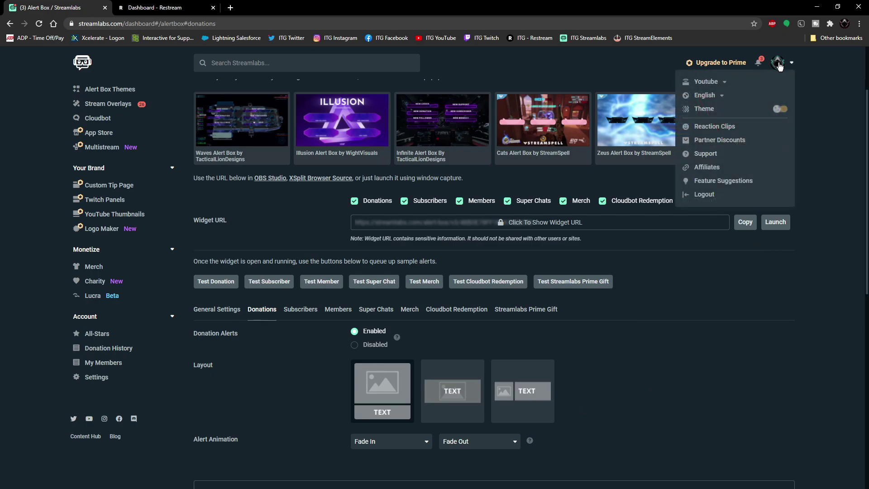
click(707, 82)
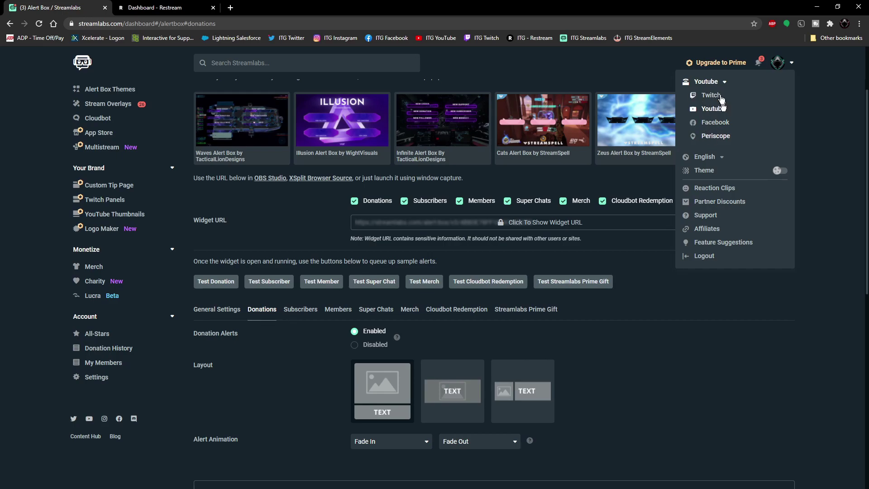
click(707, 82)
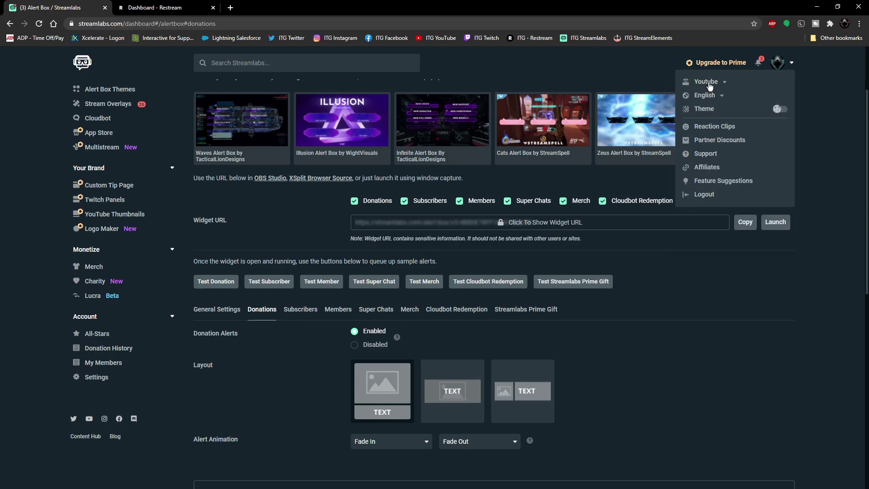
click(621, 72)
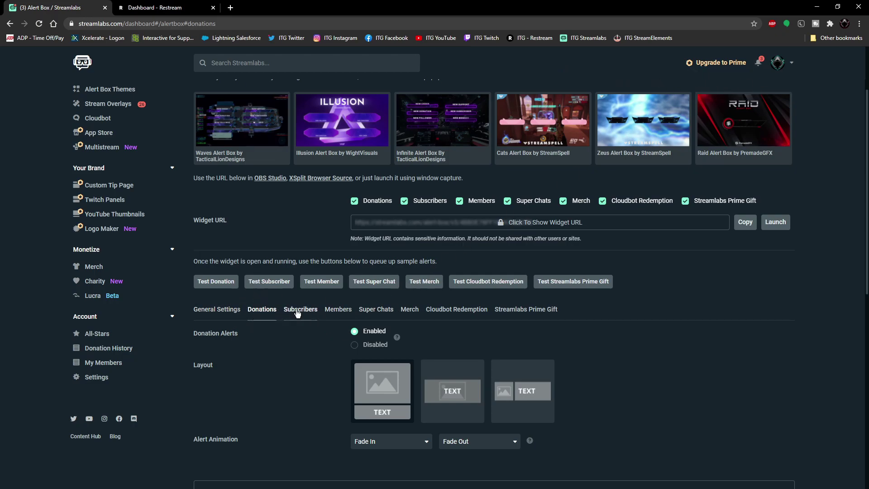
Review the YouTube alert settings for Donations and Subscribers, including message template, image and sound
scroll(673, 415, down, 5)
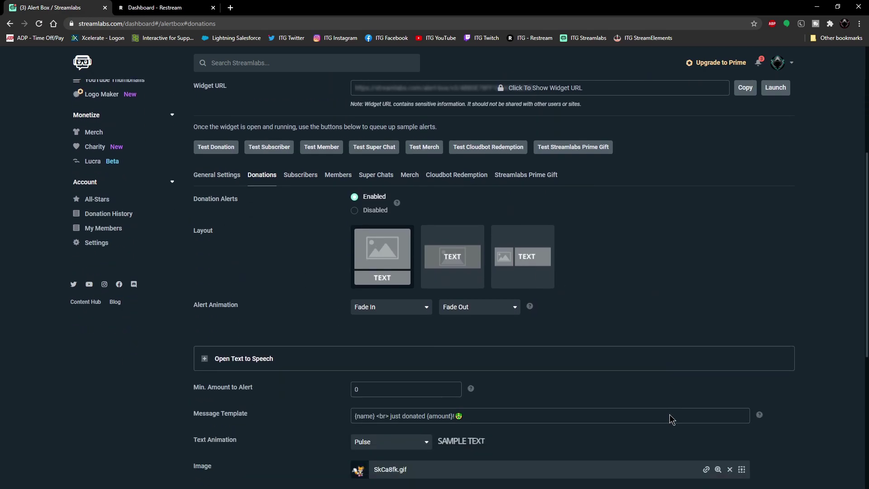
scroll(438, 410, up, 4)
scroll(361, 395, up, 1)
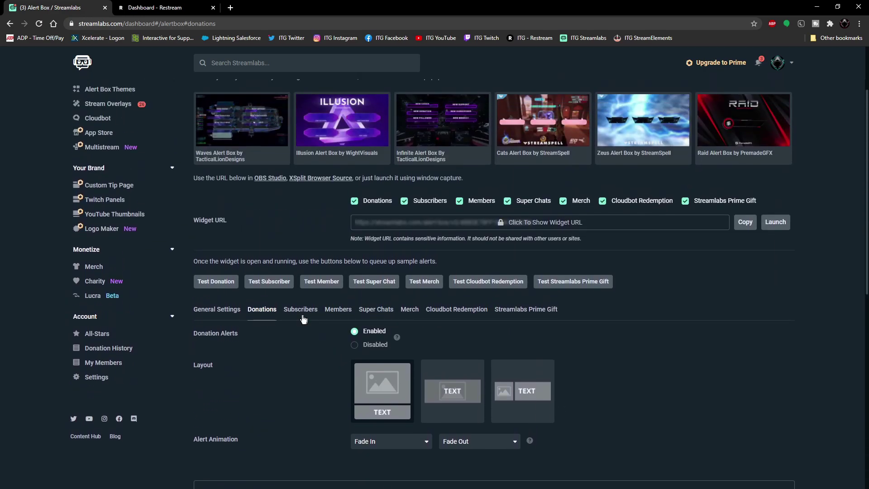
click(301, 309)
scroll(313, 394, down, 5)
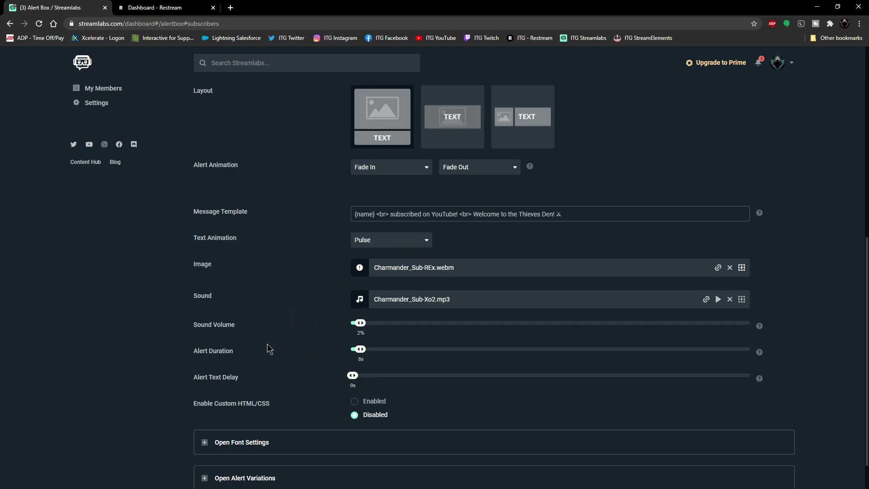
scroll(302, 341, up, 5)
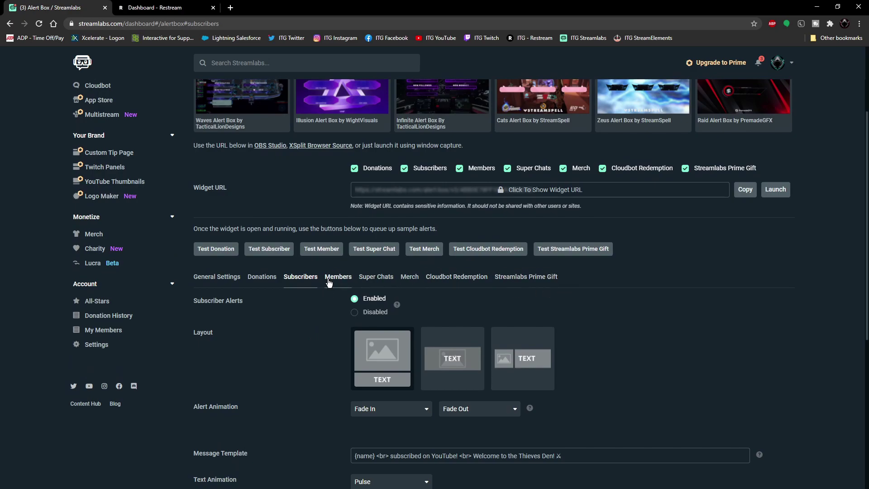
scroll(316, 317, up, 3)
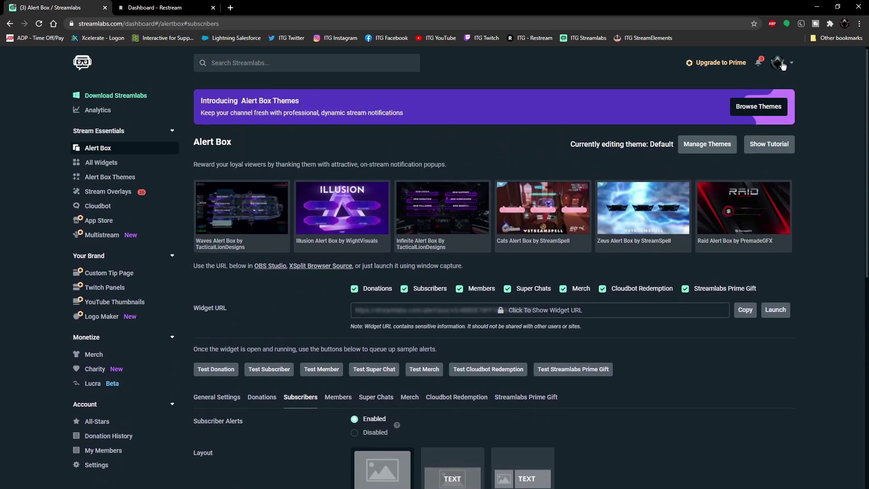
Examine the list of platforms whose alerts can be edited separately, leaving YouTube selected
click(783, 65)
click(714, 82)
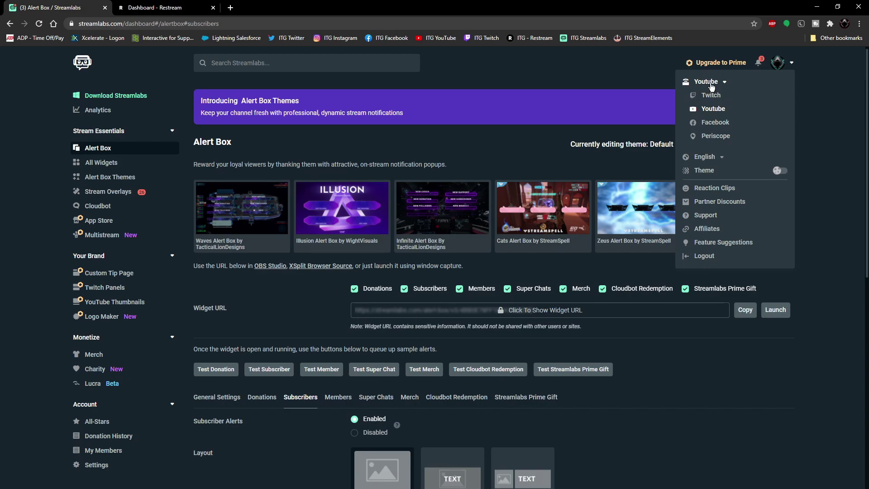
click(712, 87)
click(840, 131)
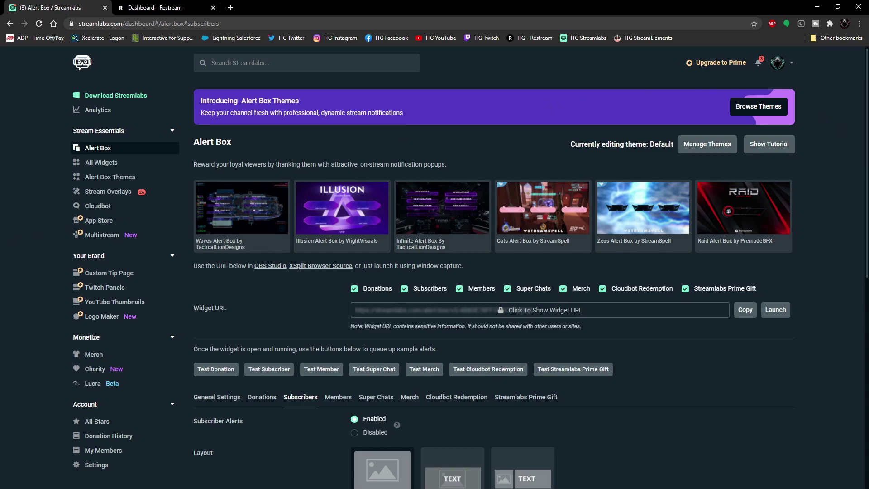
Switch to Streamlabs OBS and replay the Facebook share alert from 24 days ago
key(alt+Tab)
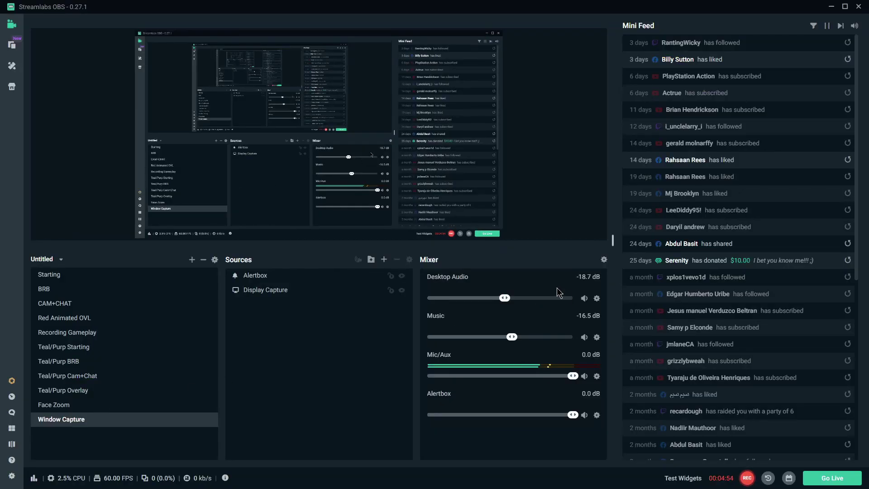
click(851, 244)
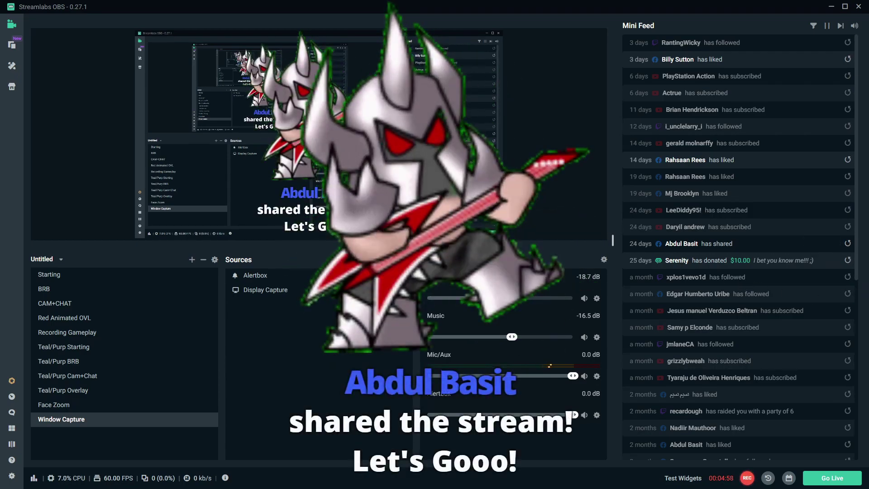
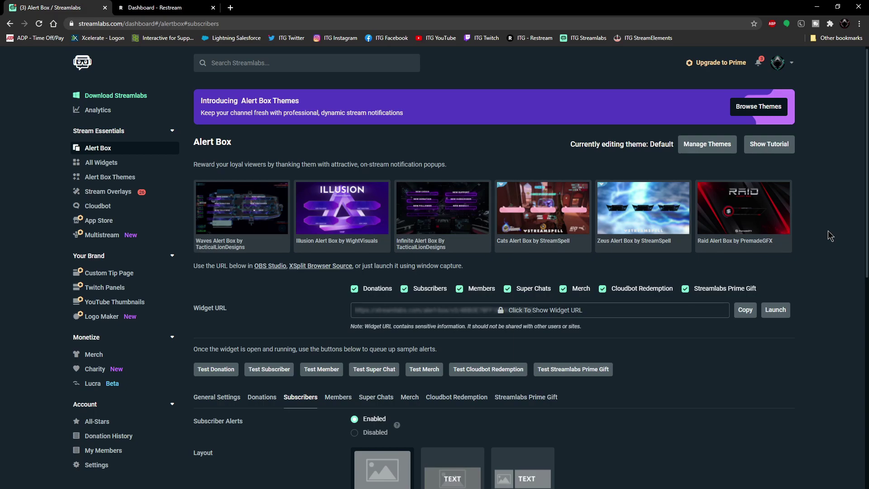
Switch to Restream, look through the services available for adding a new channel, and dismiss the chat notice about title management
click(144, 7)
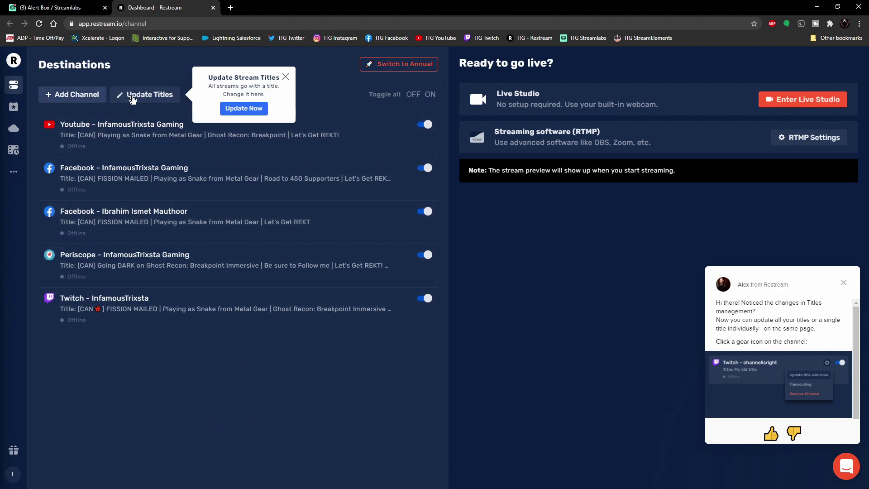
click(75, 96)
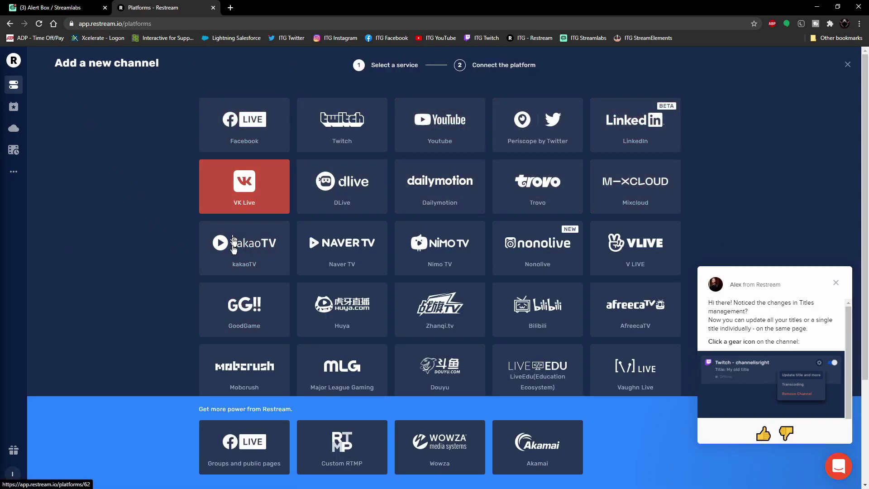
scroll(295, 295, down, 3)
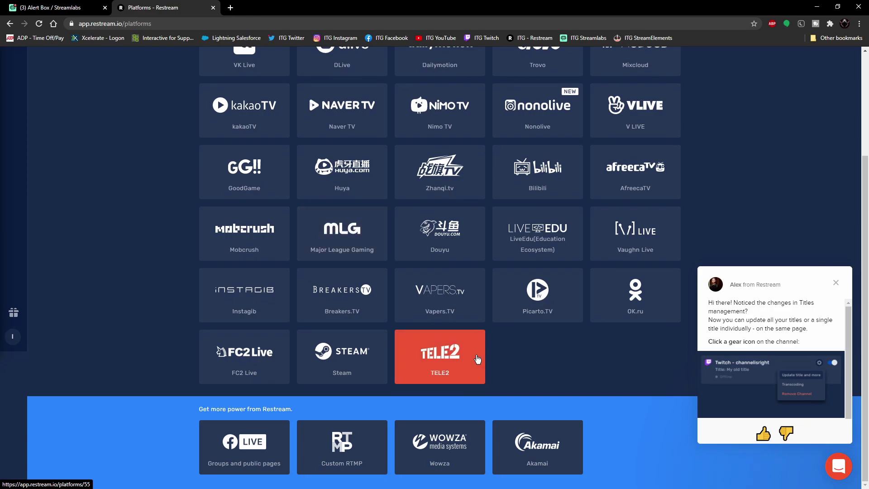
scroll(244, 353, up, 3)
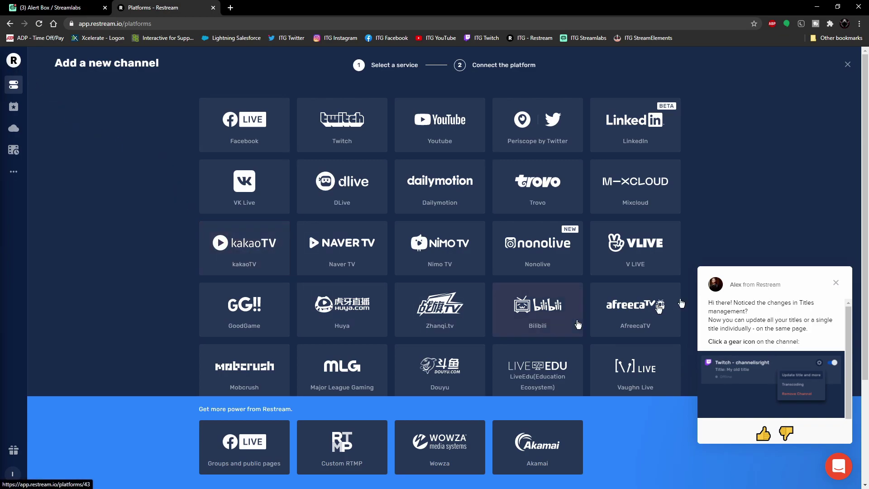
click(836, 283)
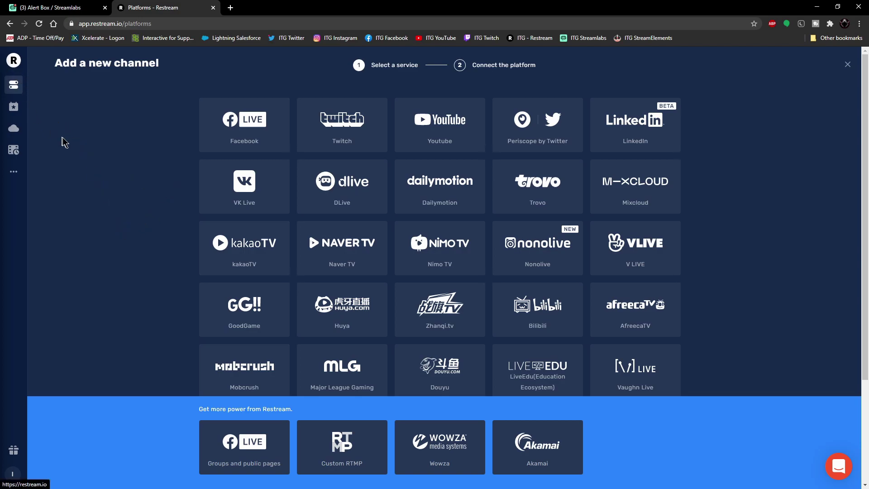
View Restream's connected destinations, then return through the Streamlabs Alert Box page to Streamlabs OBS
click(14, 85)
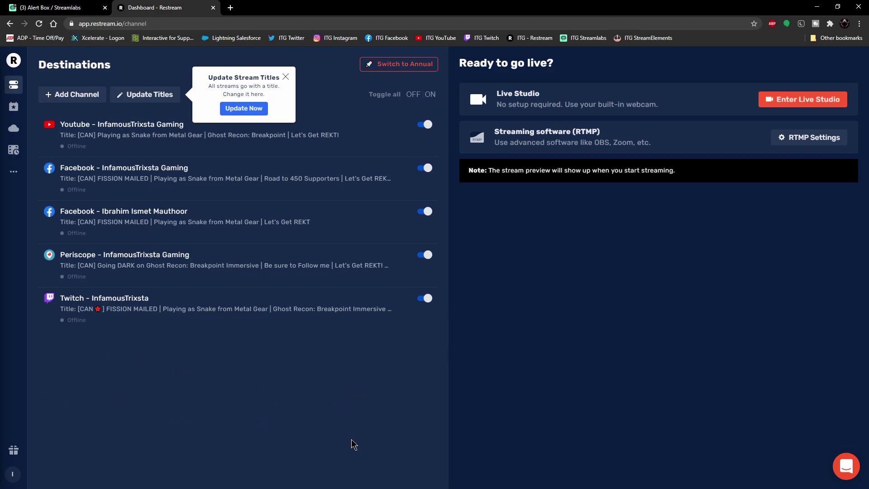
click(36, 5)
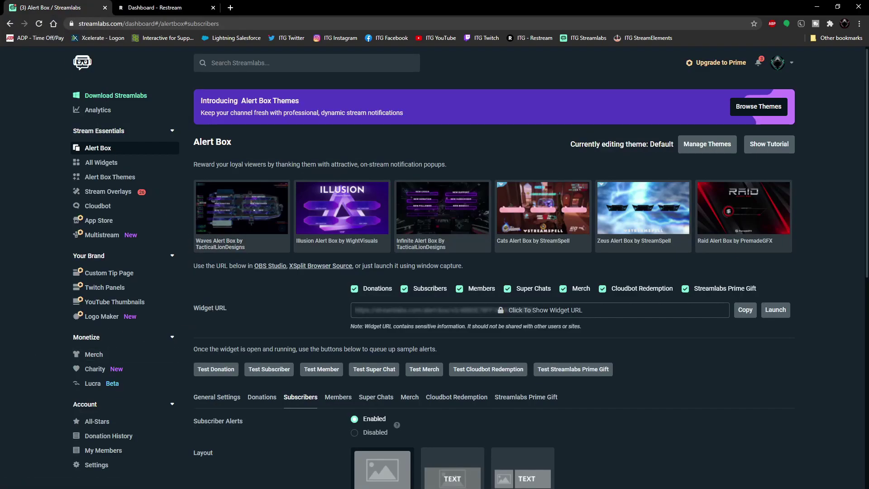
key(alt+Tab)
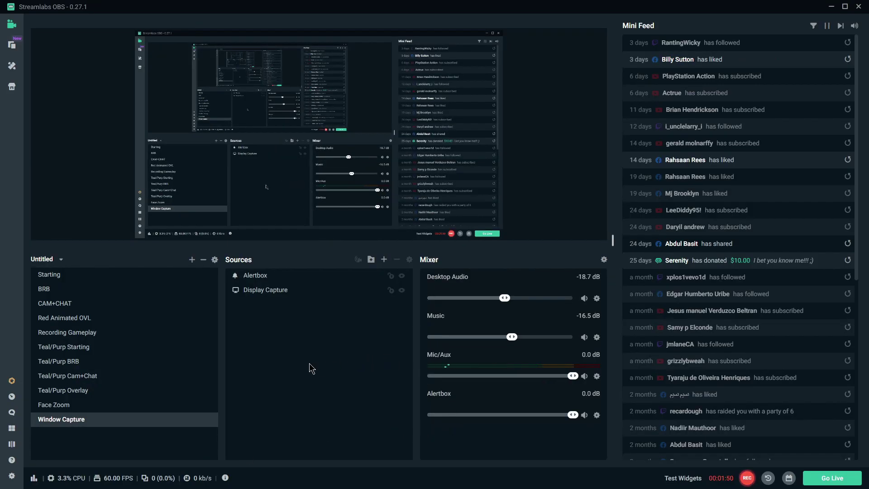